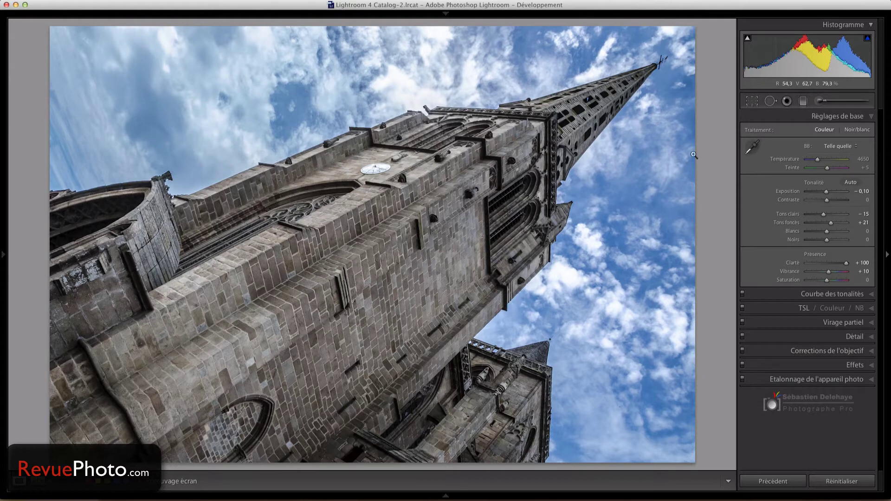
# Set the photo's Clarté to 0 in Lightroom and switch to Photoshop.
pyautogui.moveTo(846, 266); pyautogui.dragTo(829, 266)
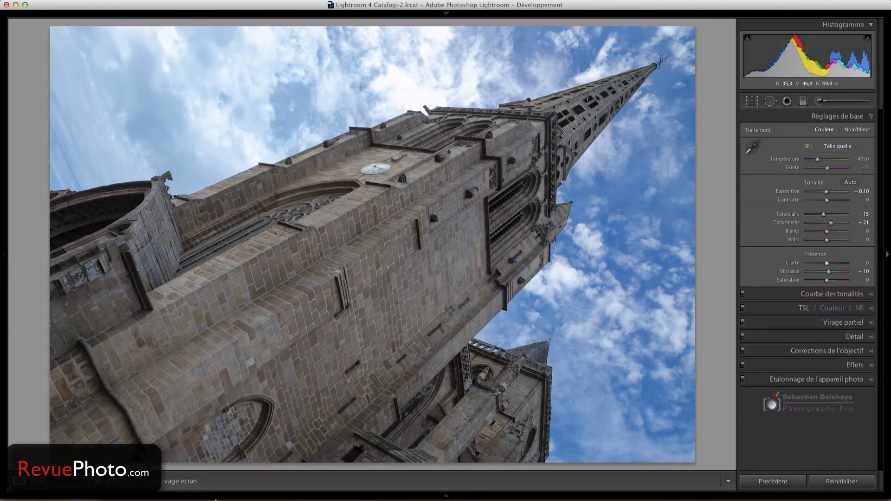
pyautogui.moveTo(224, 493)
pyautogui.click(358, 491)
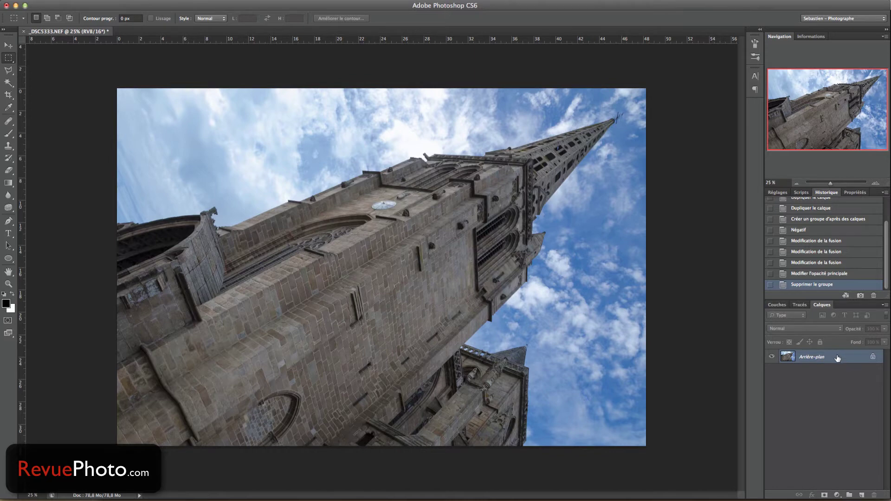
# Duplicate the Arrière-plan layer twice.
pyautogui.moveTo(842, 357); pyautogui.dragTo(861, 494)
pyautogui.moveTo(843, 361); pyautogui.dragTo(861, 494)
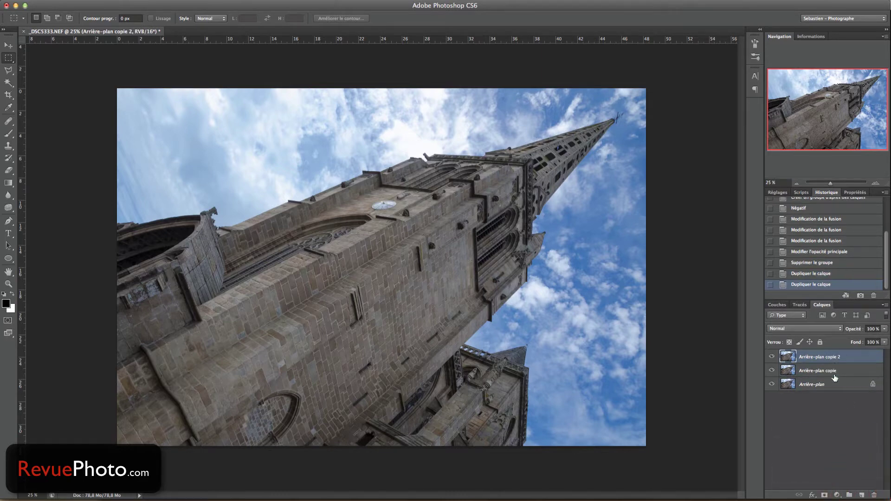
pyautogui.click(835, 384)
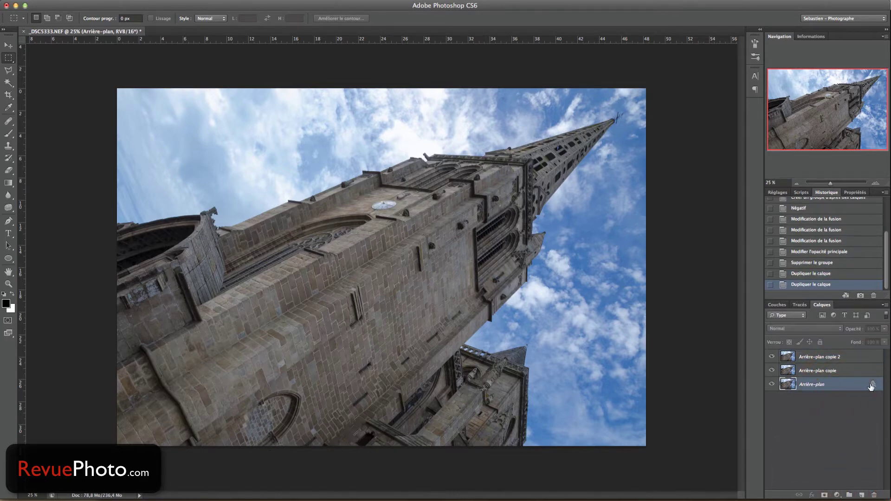
pyautogui.click(822, 373)
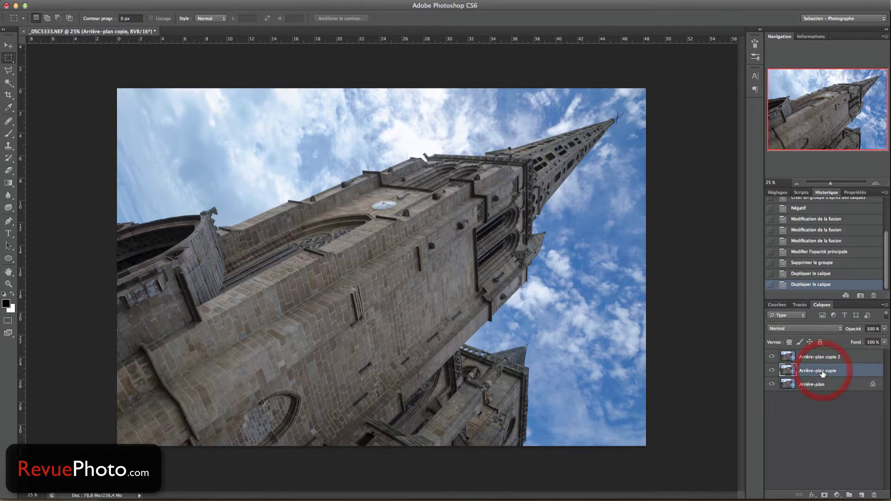
# Group the two duplicate layers and expand the group to show its contents.
pyautogui.click(839, 357)
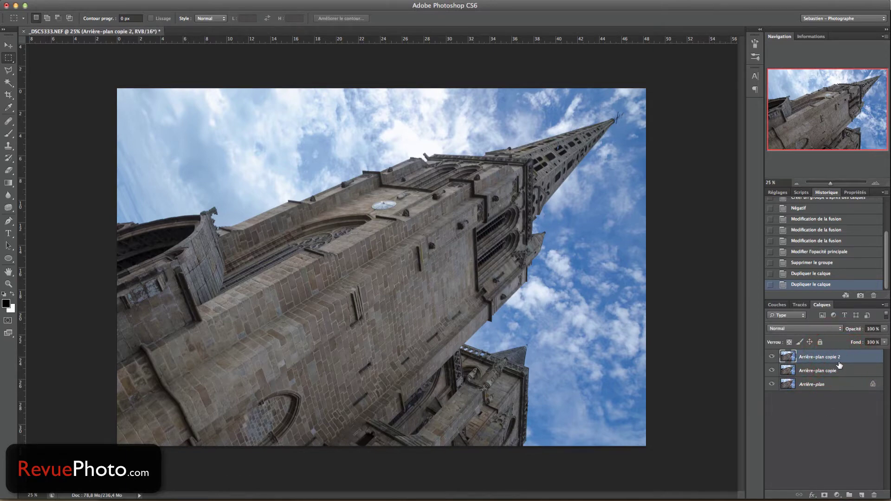
pyautogui.keyDown('shift'); pyautogui.click(838, 369); pyautogui.keyUp('shift')
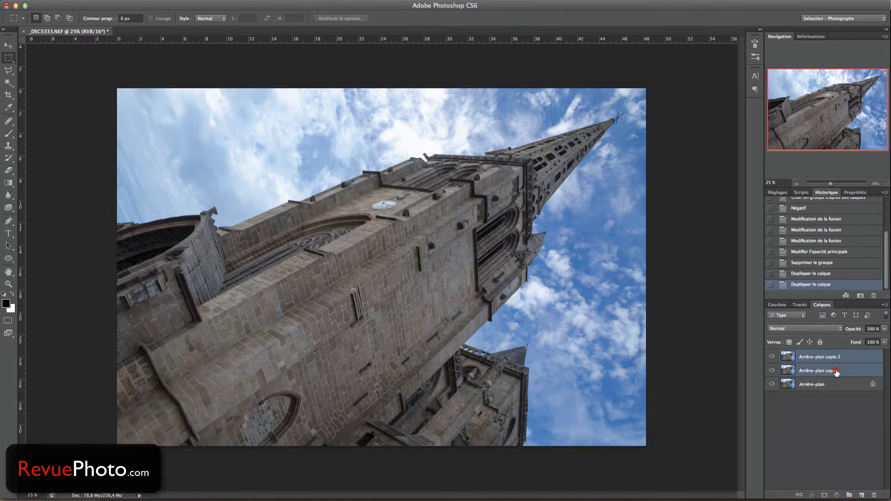
pyautogui.moveTo(836, 370); pyautogui.dragTo(848, 495)
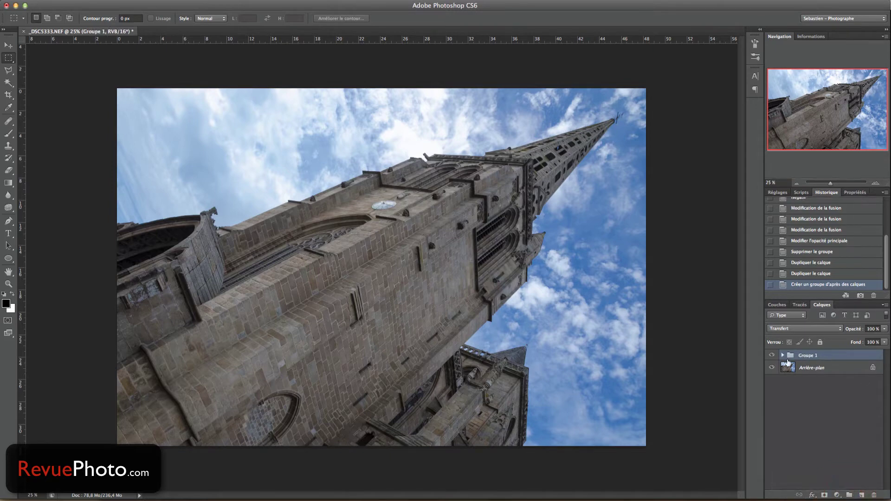
pyautogui.click(783, 355)
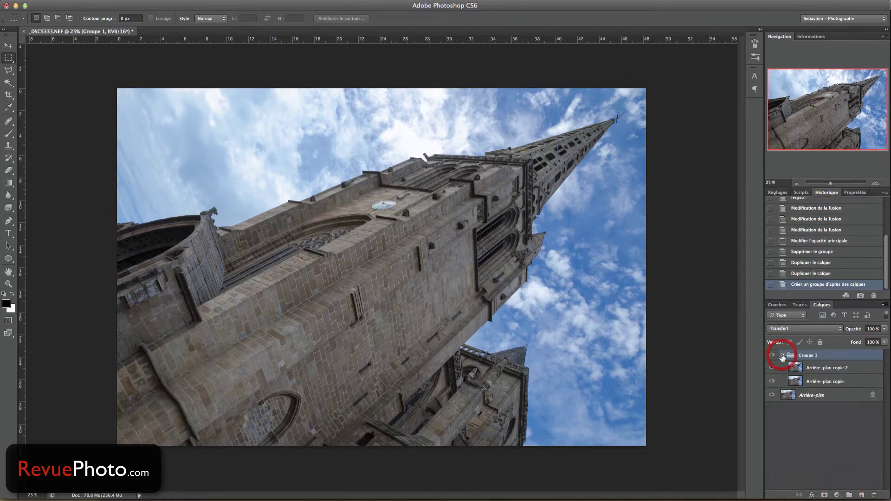
pyautogui.click(783, 355)
pyautogui.click(783, 356)
# Set the blend mode of the Arrière-plan copie layer to Incrustation.
pyautogui.click(817, 381)
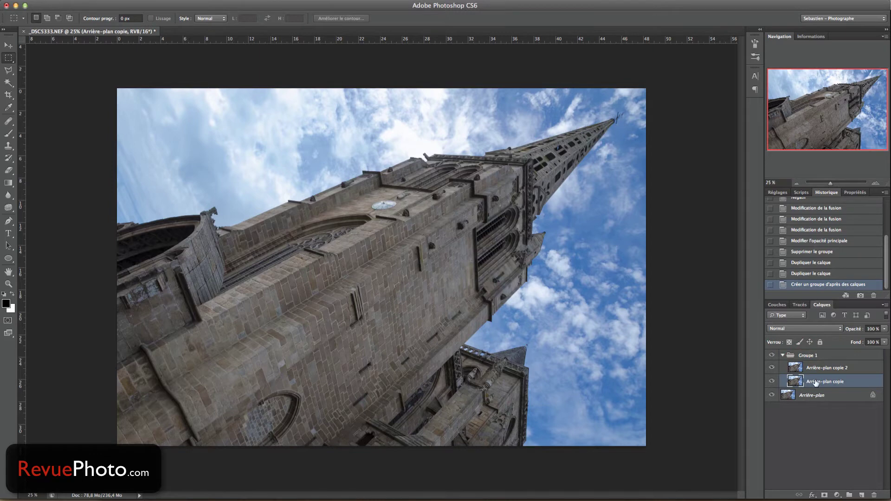
pyautogui.click(794, 330)
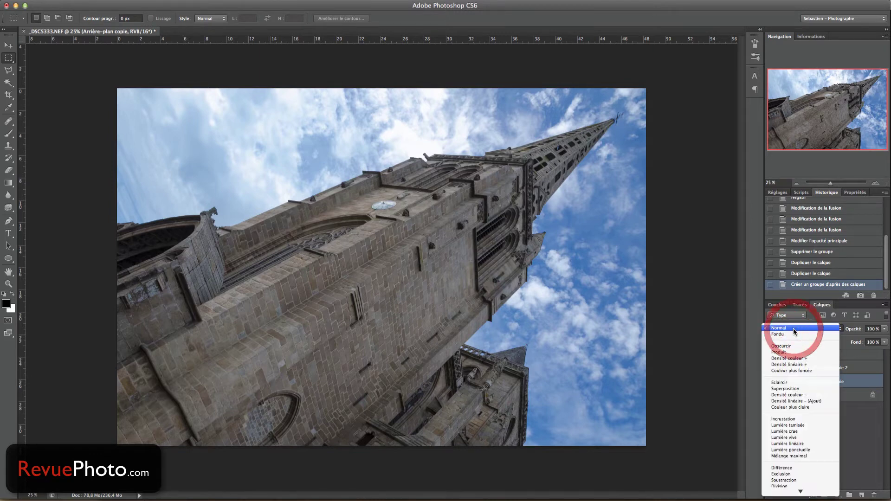
pyautogui.click(867, 443)
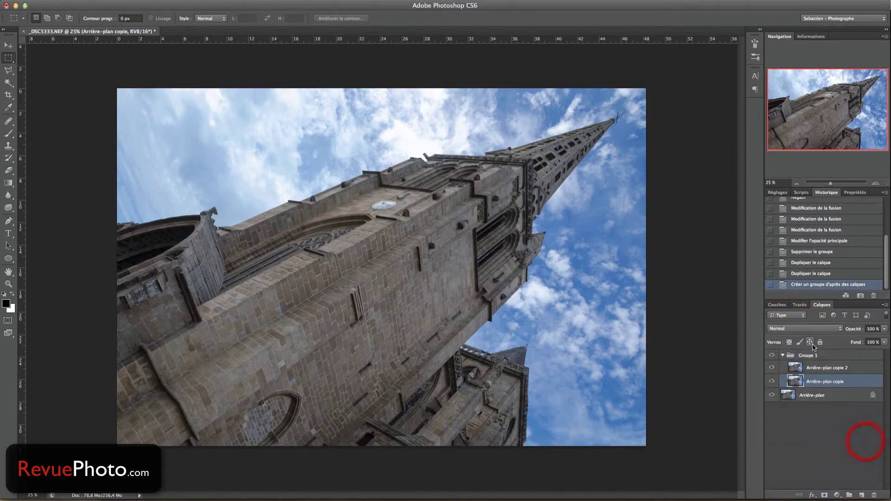
pyautogui.click(806, 330)
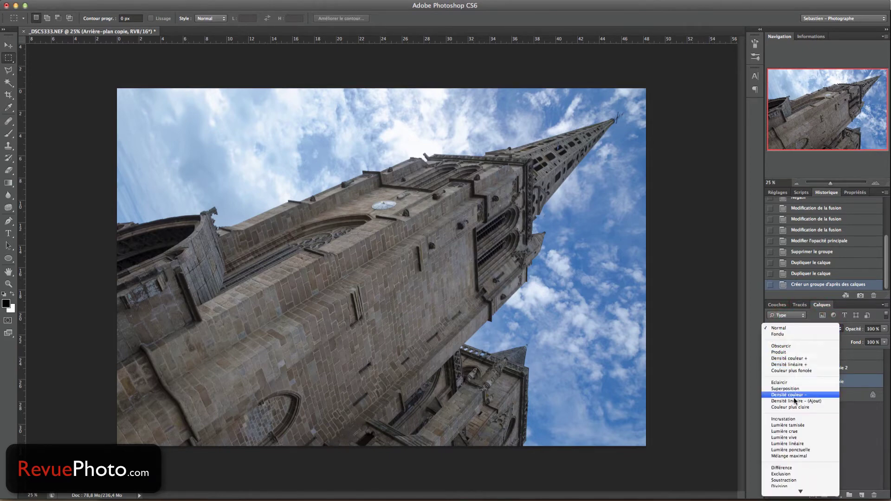
pyautogui.click(793, 419)
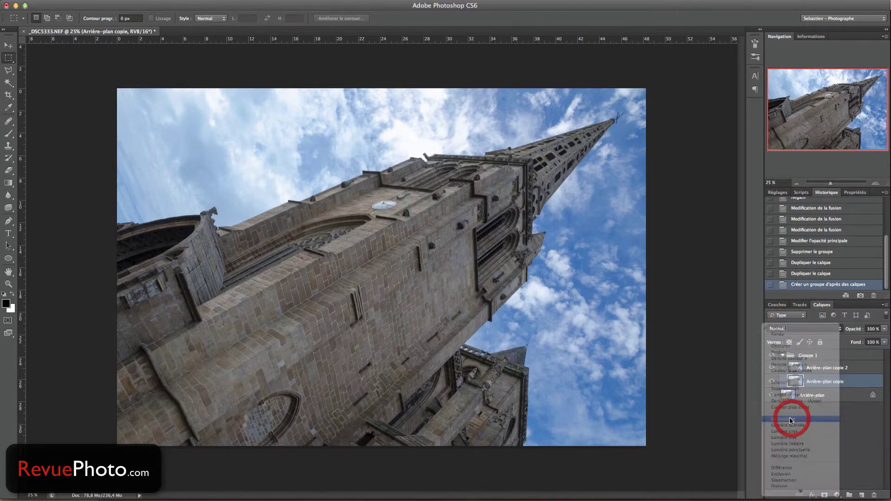
# Set the blend mode of the Arrière-plan copie 2 layer to Incrustation.
pyautogui.click(828, 370)
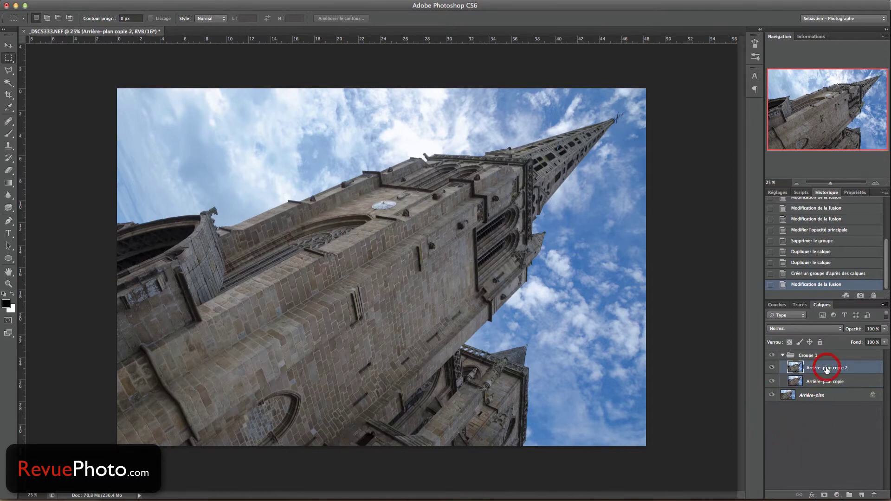
pyautogui.click(788, 328)
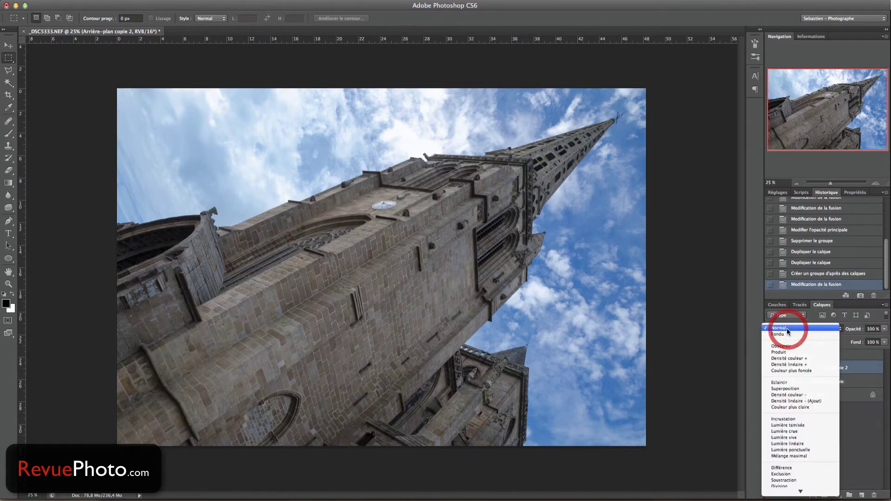
pyautogui.click(791, 419)
# Change the blend mode of Groupe 1 from Transfert to Incrustation.
pyautogui.click(815, 355)
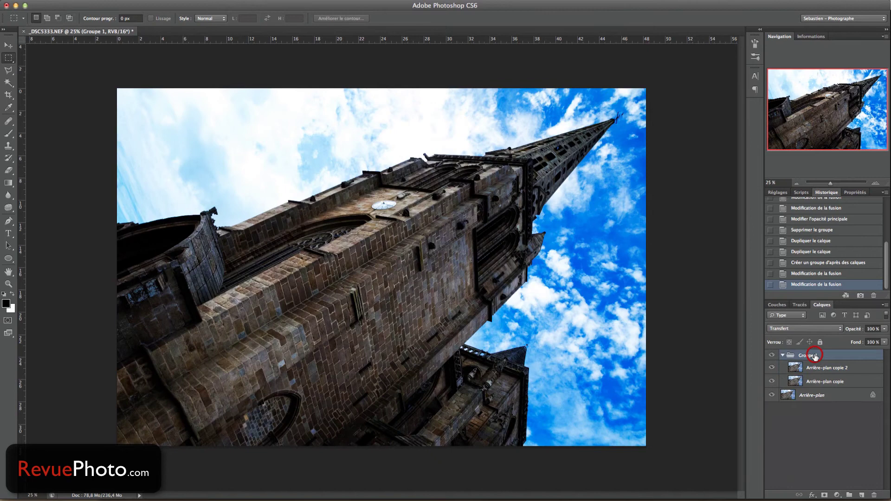
pyautogui.click(803, 329)
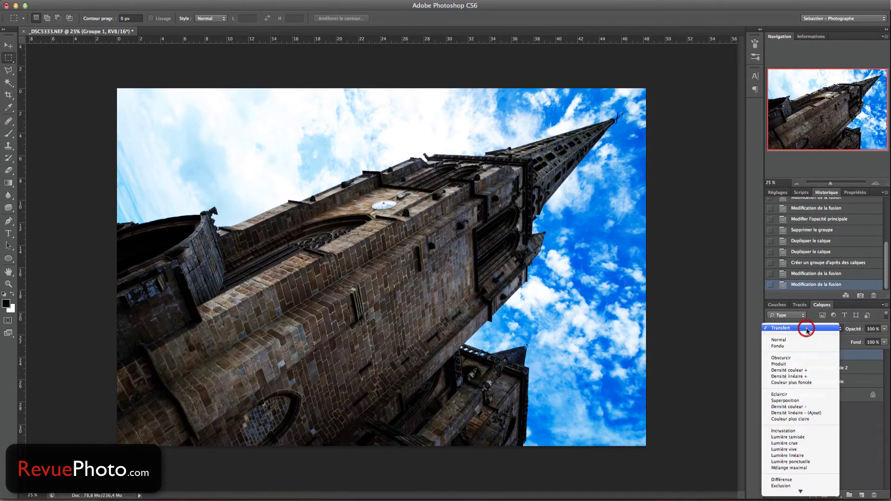
pyautogui.click(803, 430)
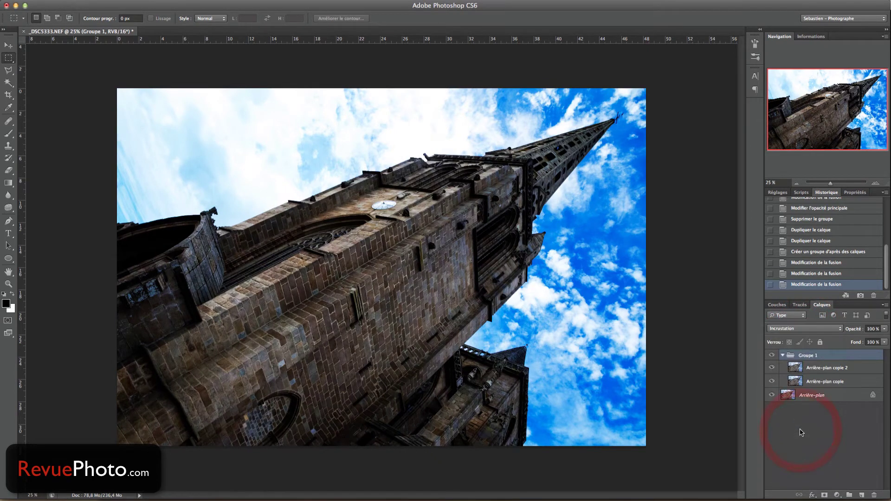
# Invert the Arrière-plan copie 2 layer and compare the image with Groupe 1 hidden and shown.
pyautogui.click(836, 370)
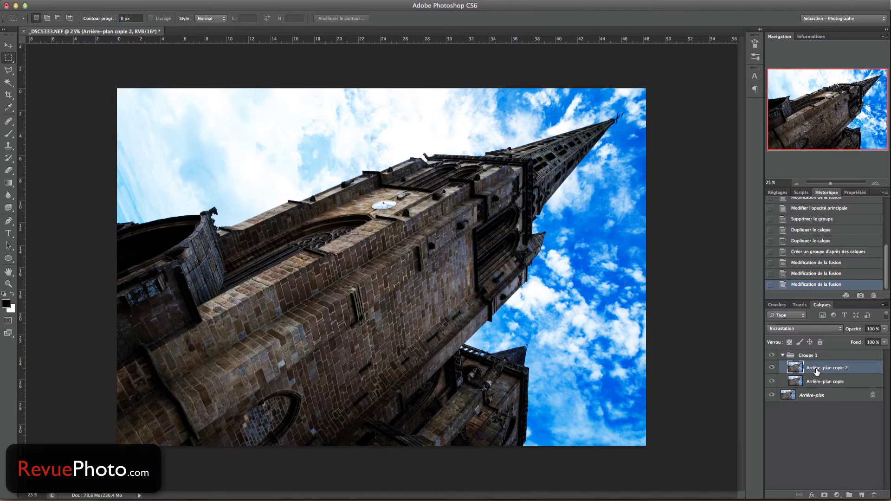
pyautogui.press('super+i')
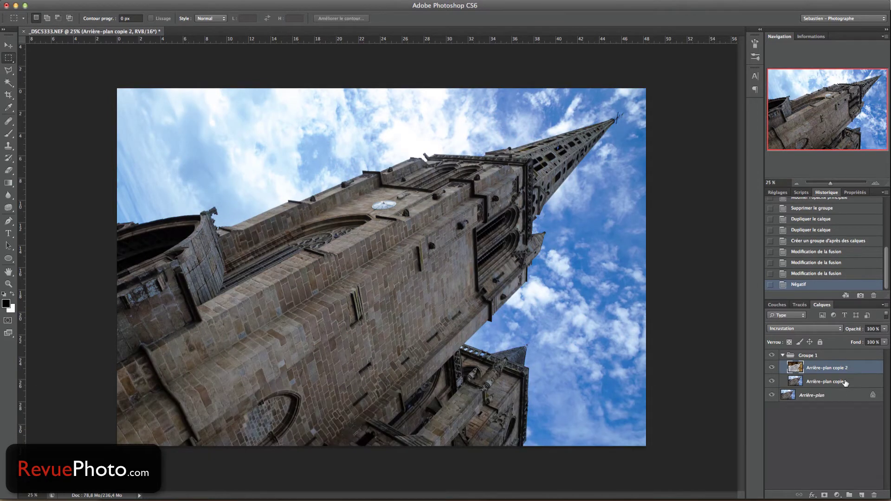
pyautogui.click(839, 356)
pyautogui.click(771, 355)
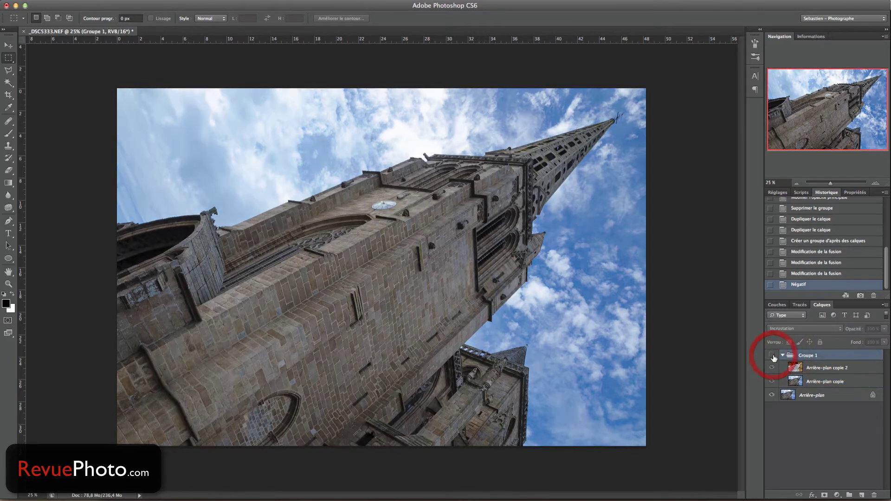
pyautogui.click(772, 355)
pyautogui.click(771, 355)
pyautogui.click(772, 355)
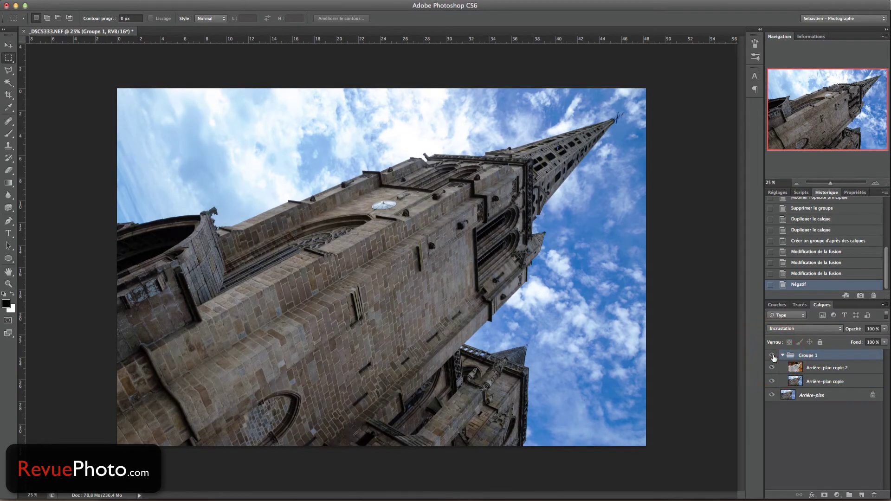
# Try lowering the opacity of the Arrière-plan copie 2 layer to 29 %.
pyautogui.click(839, 368)
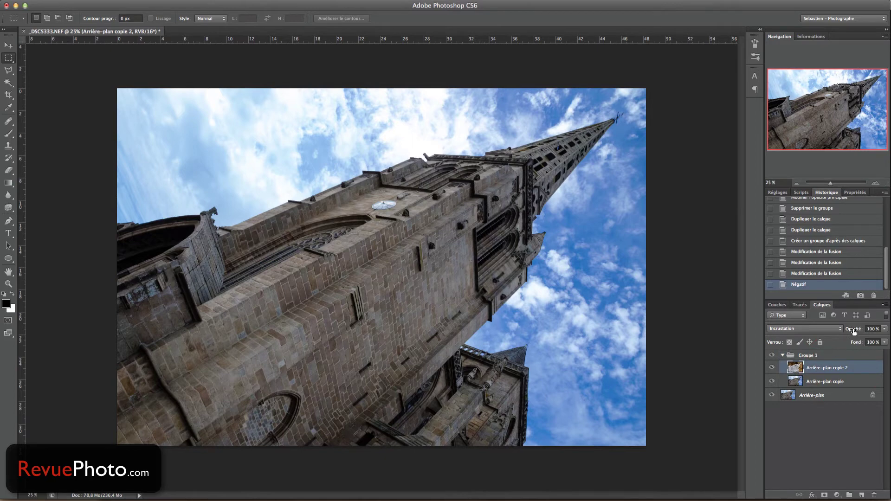
pyautogui.click(823, 381)
pyautogui.click(825, 367)
pyautogui.moveTo(854, 330); pyautogui.dragTo(812, 331)
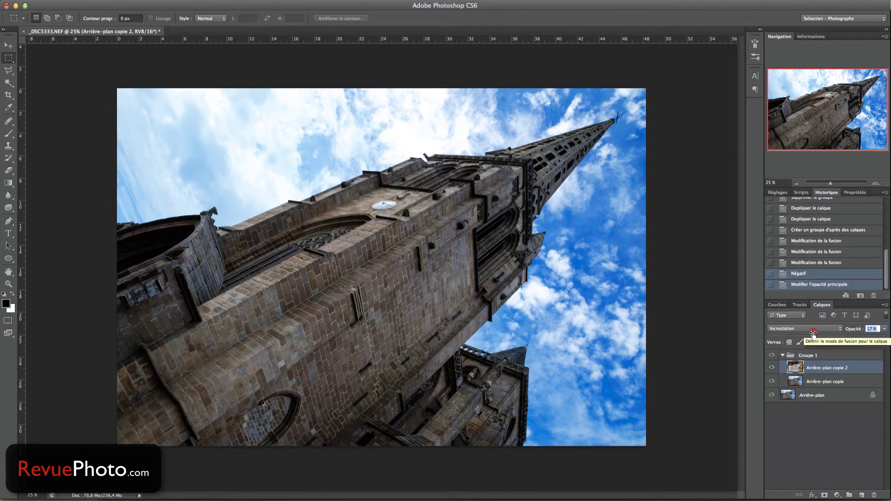
pyautogui.moveTo(813, 333); pyautogui.dragTo(807, 333)
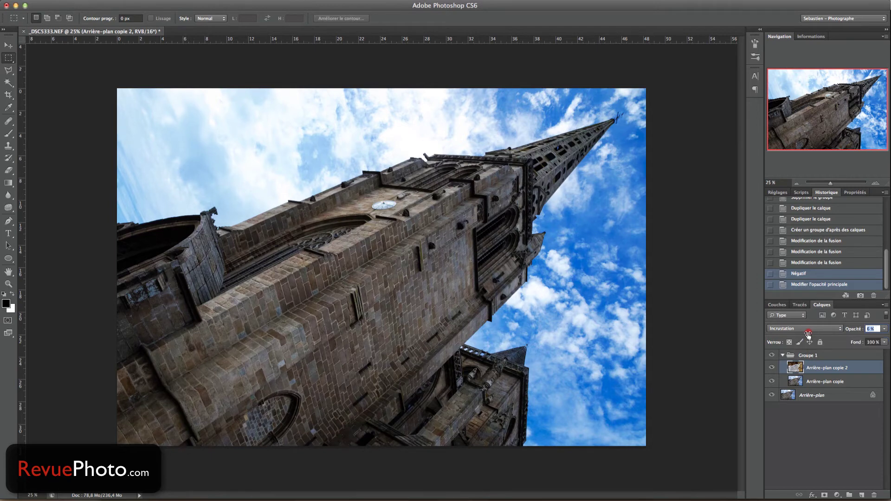
pyautogui.moveTo(814, 332)
pyautogui.mouseDown()
pyautogui.moveTo(839, 332)
pyautogui.moveTo(801, 332)
pyautogui.moveTo(823, 333)
pyautogui.moveTo(814, 332)
pyautogui.mouseUp()
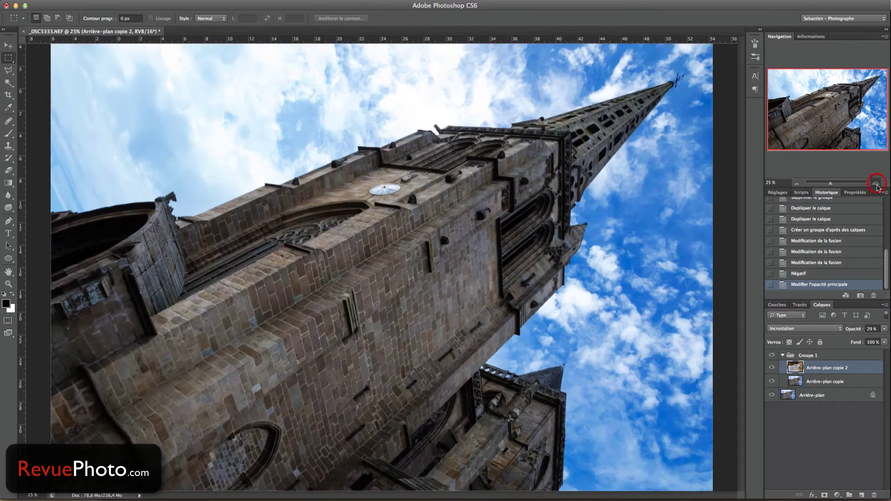
# Restore the Arrière-plan copie 2 layer's opacity to 100 % and try the Lumière crue blend mode before returning to Incrustation.
pyautogui.click(875, 183)
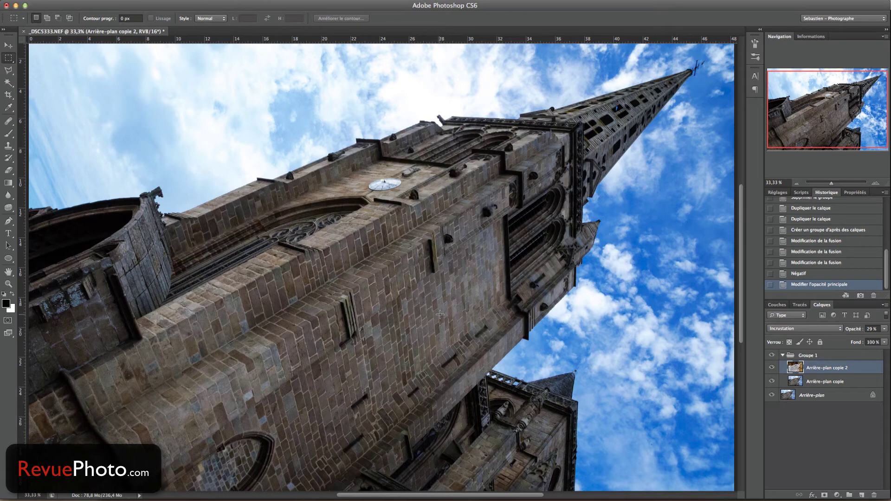
pyautogui.moveTo(853, 332); pyautogui.dragTo(881, 330)
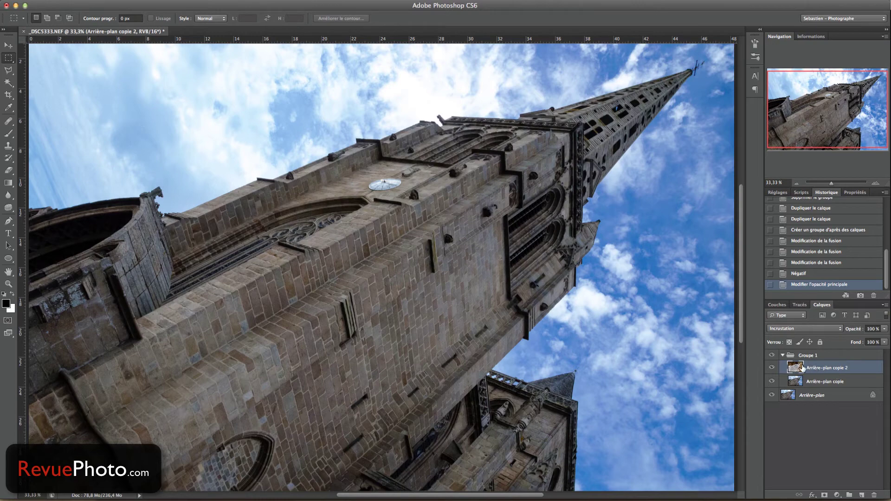
pyautogui.click(812, 329)
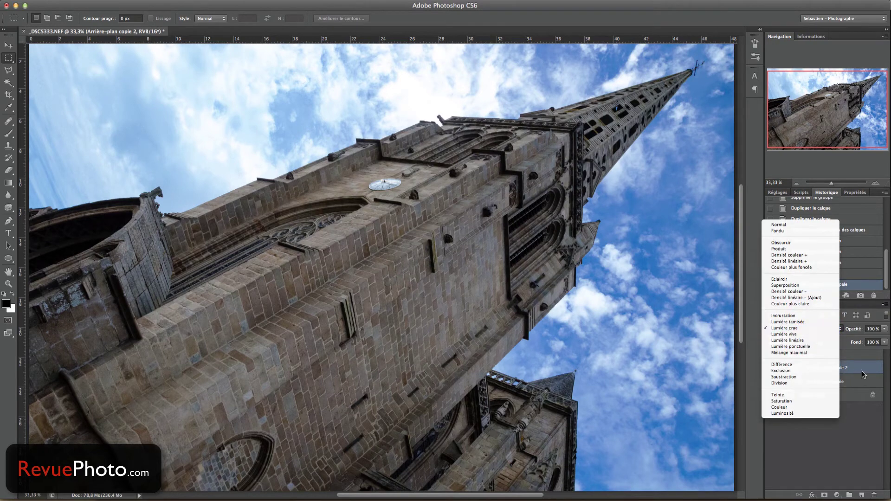
pyautogui.click(806, 328)
pyautogui.click(807, 328)
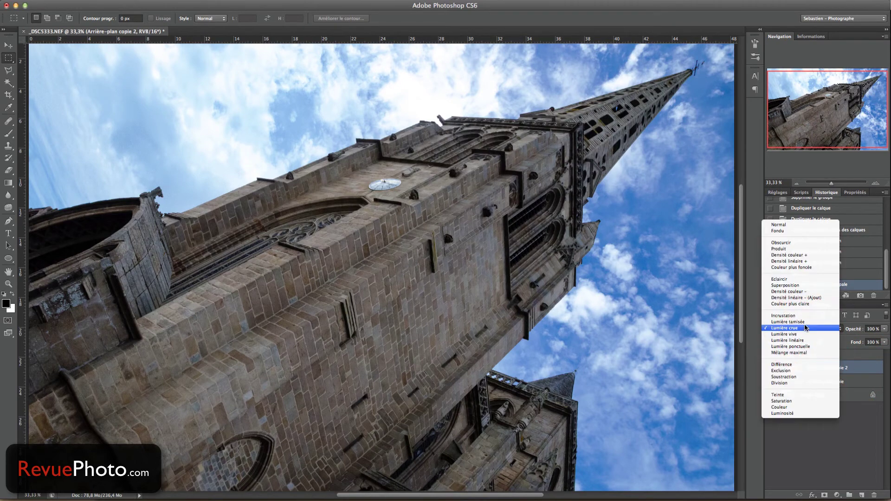
pyautogui.click(818, 317)
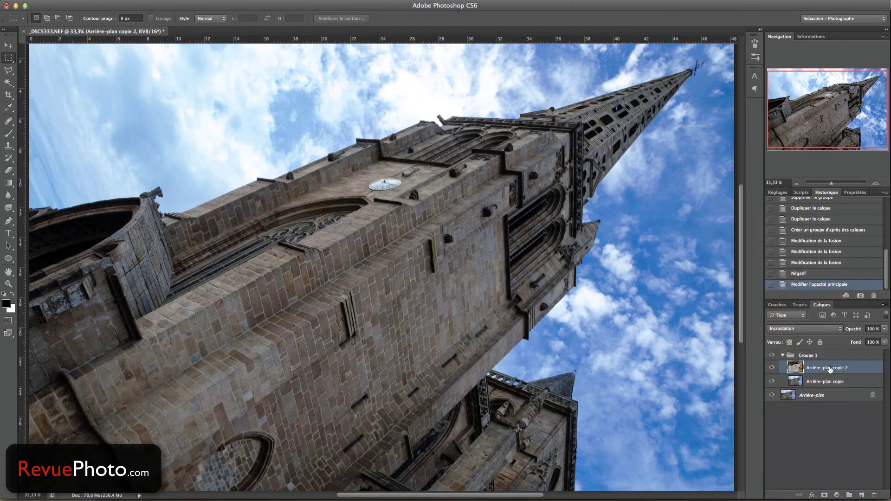
# Set the blend mode of the Arrière-plan copie 2 layer to Lumière vive with 100 % opacity.
pyautogui.click(812, 327)
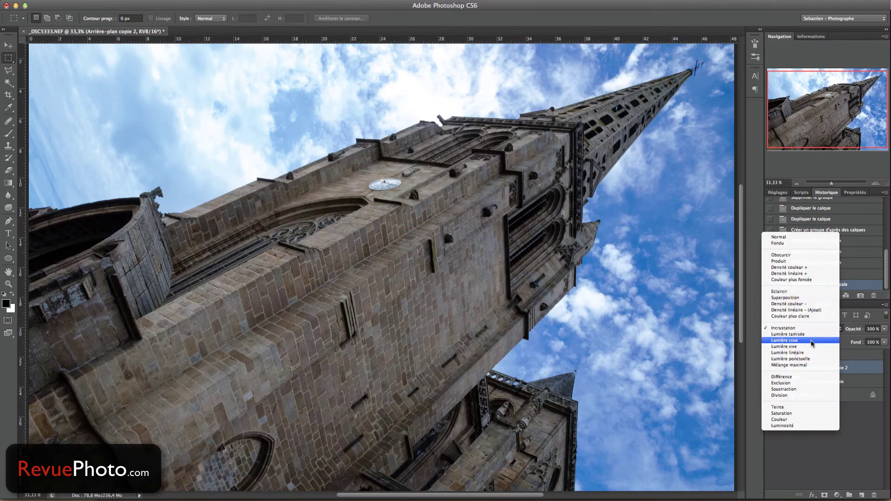
pyautogui.click(811, 347)
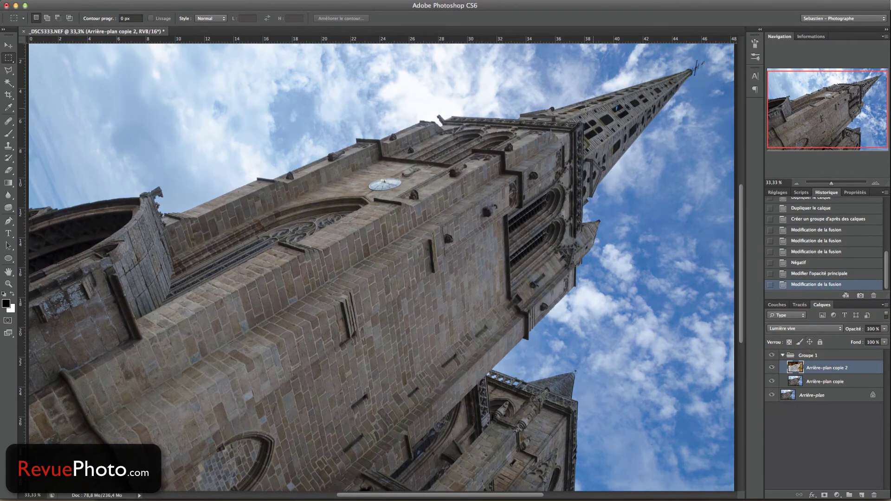
pyautogui.click(858, 330)
pyautogui.click(858, 330)
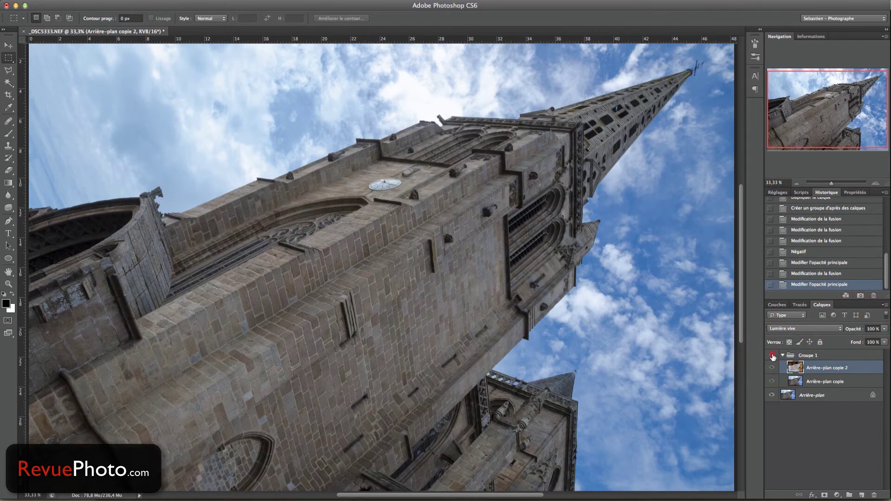
# Try the Arrière-plan copie 2 layer at 61 % opacity and in Incrustation blend mode at 40 % opacity.
pyautogui.moveTo(855, 331); pyautogui.dragTo(827, 330)
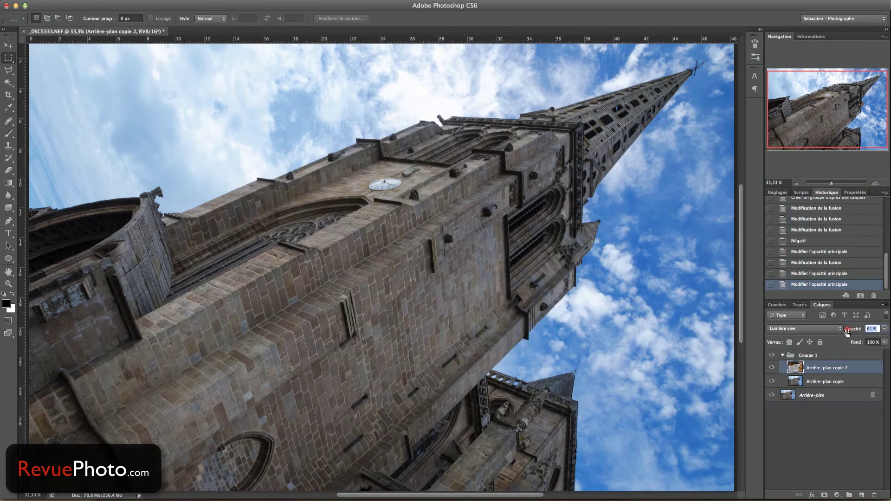
pyautogui.click(802, 329)
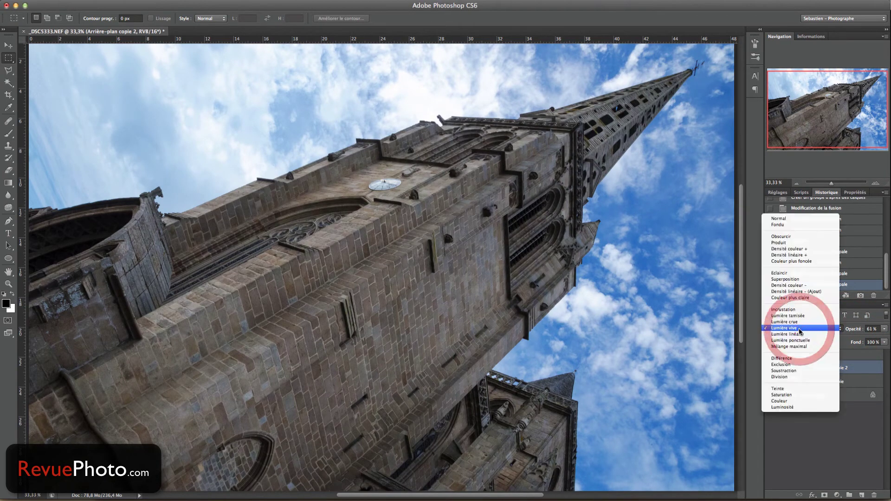
pyautogui.click(788, 310)
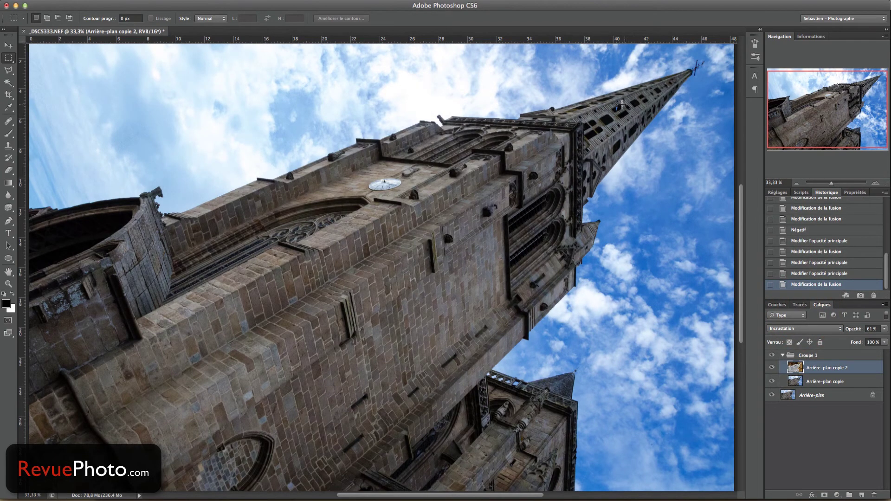
pyautogui.moveTo(854, 331); pyautogui.dragTo(845, 330)
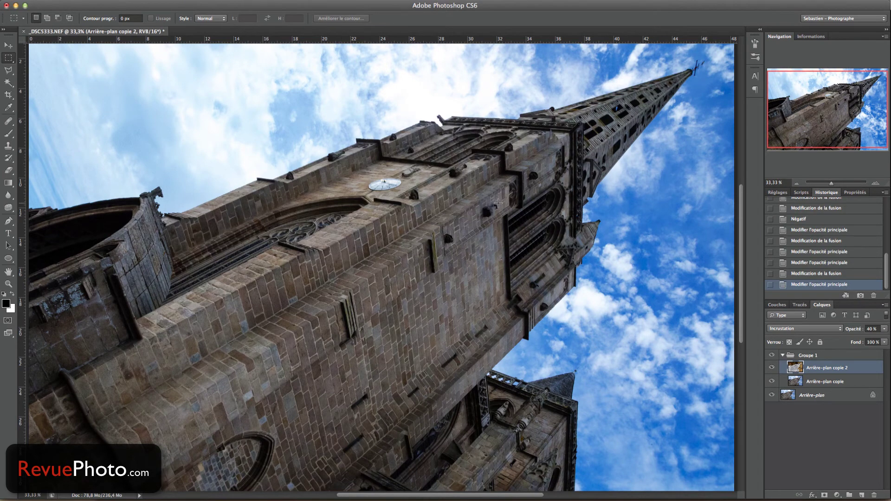
# Delete Groupe 1 together with the layers it contains, leaving only the Arrière-plan layer.
pyautogui.click(796, 183)
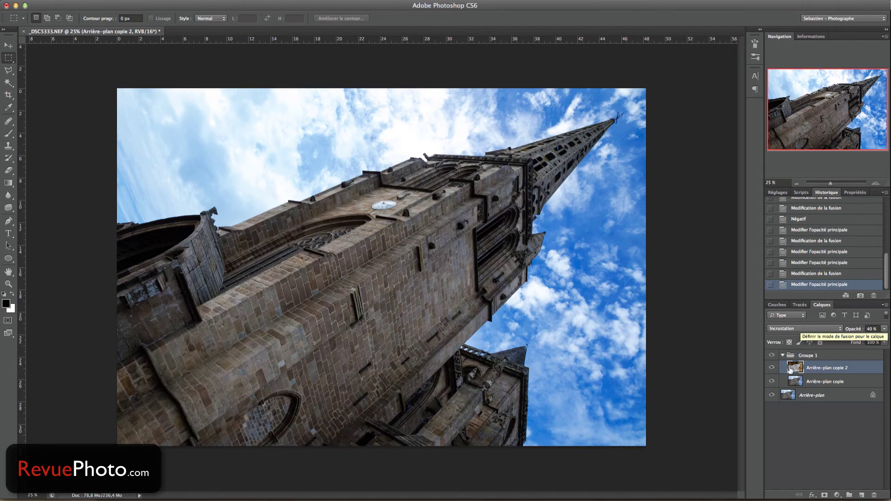
pyautogui.click(816, 356)
pyautogui.click(783, 355)
pyautogui.moveTo(825, 361); pyautogui.dragTo(874, 495)
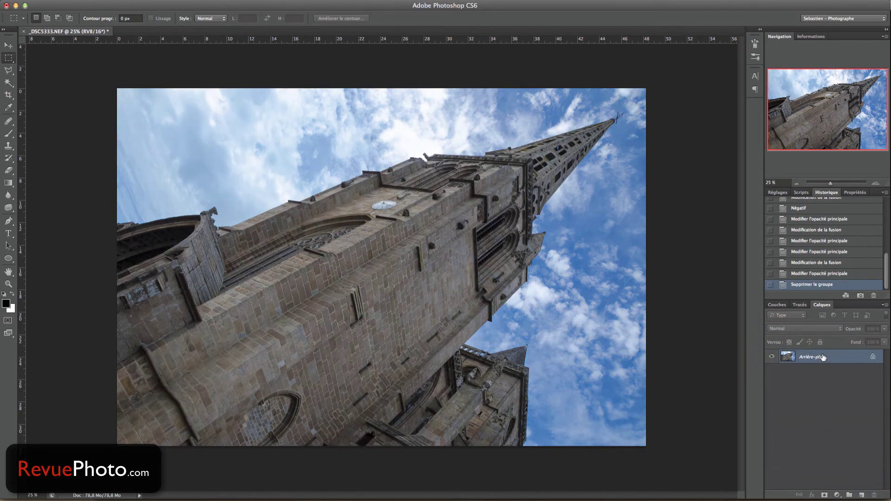
# Duplicate the Arrière-plan layer twice and place the two copies in a new group.
pyautogui.moveTo(824, 357); pyautogui.dragTo(861, 495)
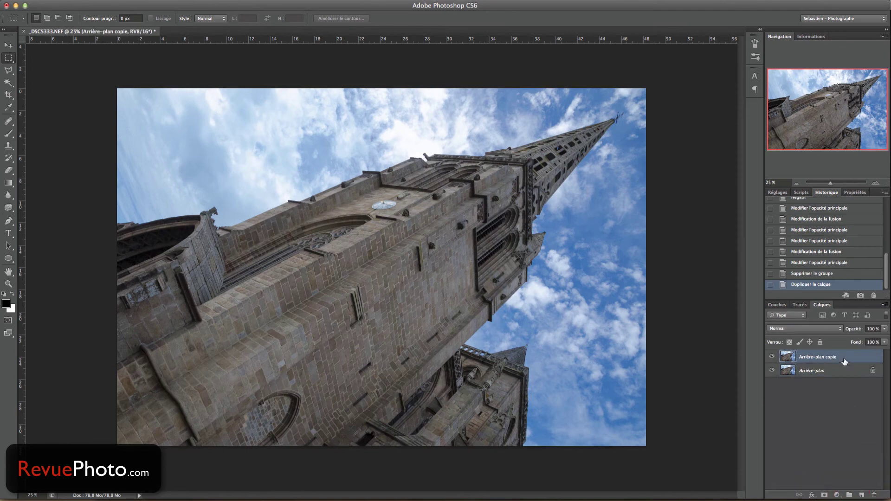
pyautogui.moveTo(842, 358); pyautogui.dragTo(861, 495)
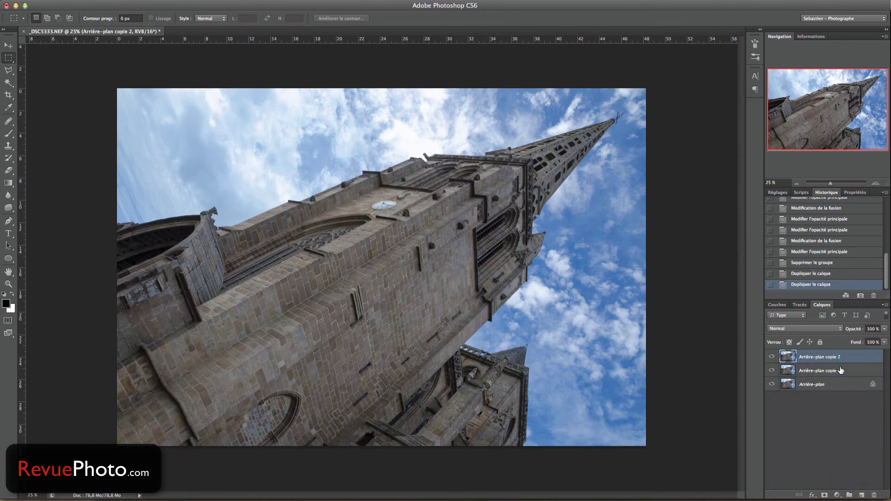
pyautogui.keyDown('shift'); pyautogui.click(849, 367); pyautogui.keyUp('shift')
pyautogui.moveTo(848, 367); pyautogui.dragTo(849, 495)
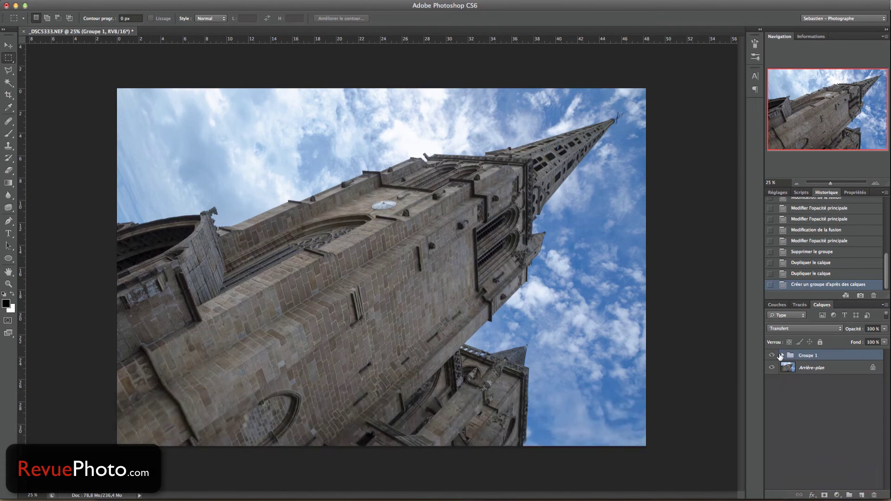
# Expand Groupe 1 and set the Arrière-plan copie layer's blend mode to Incrustation.
pyautogui.click(780, 355)
pyautogui.click(831, 381)
pyautogui.click(799, 330)
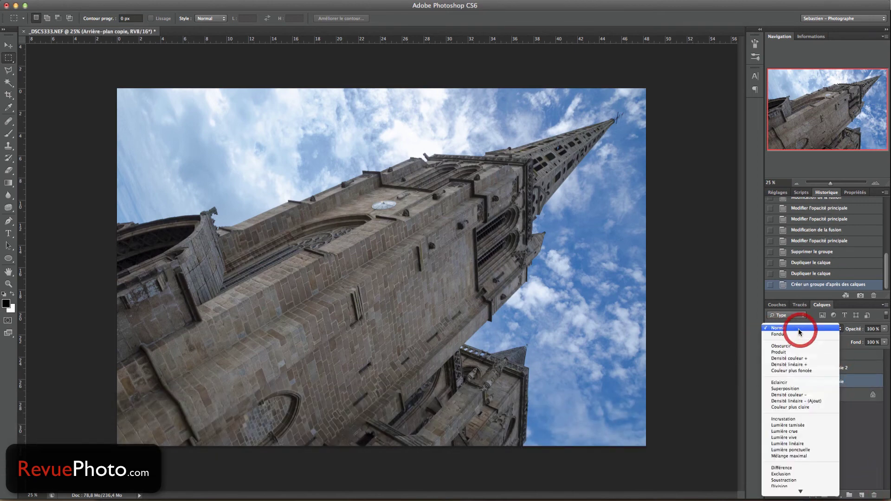
pyautogui.click(794, 419)
# Invert the Arrière-plan copie 2 layer and set its blend mode to Lumière vive.
pyautogui.click(832, 369)
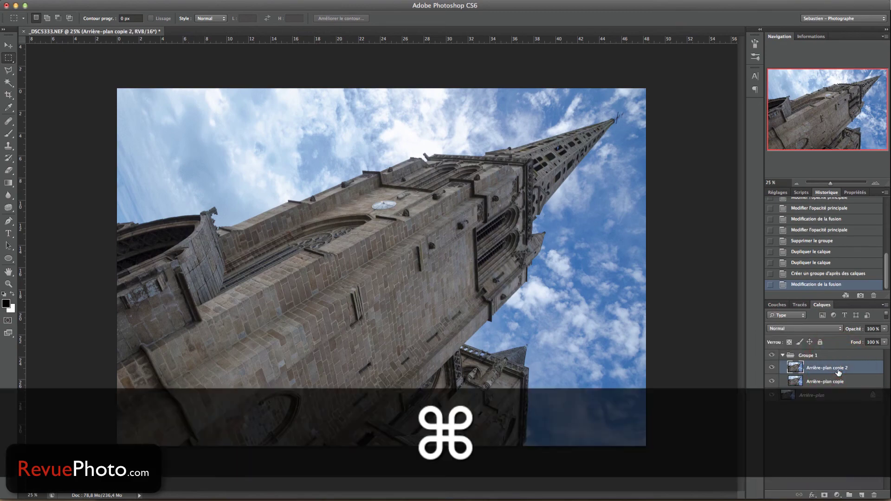
pyautogui.press('super+i')
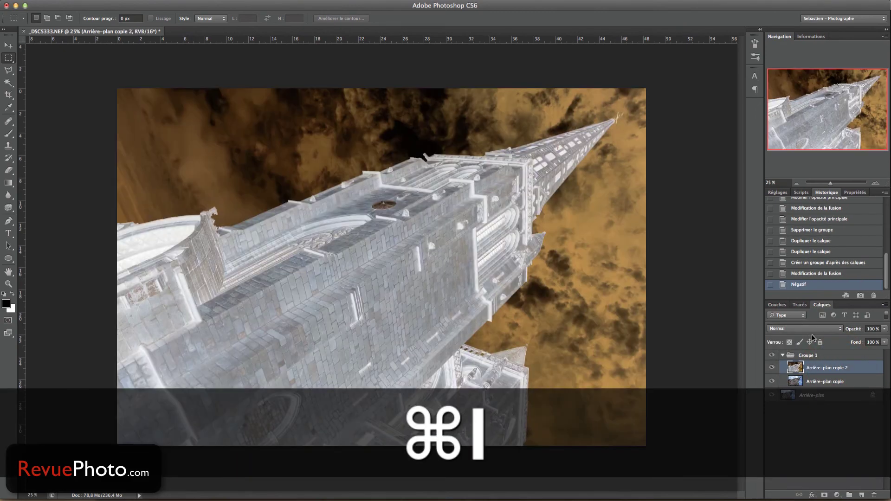
pyautogui.click(804, 329)
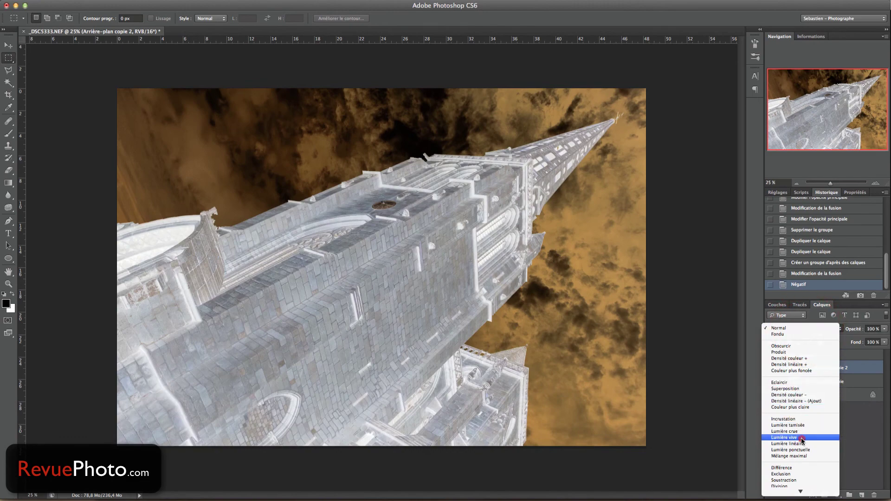
pyautogui.click(800, 438)
# Set Groupe 1's blend mode to Incrustation and lower the Arrière-plan copie 2 layer's opacity to 39 %.
pyautogui.click(823, 356)
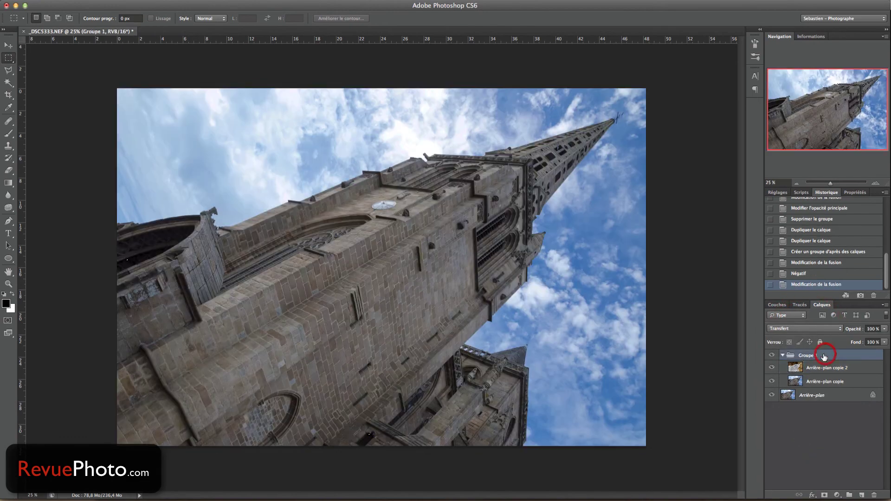
pyautogui.click(811, 328)
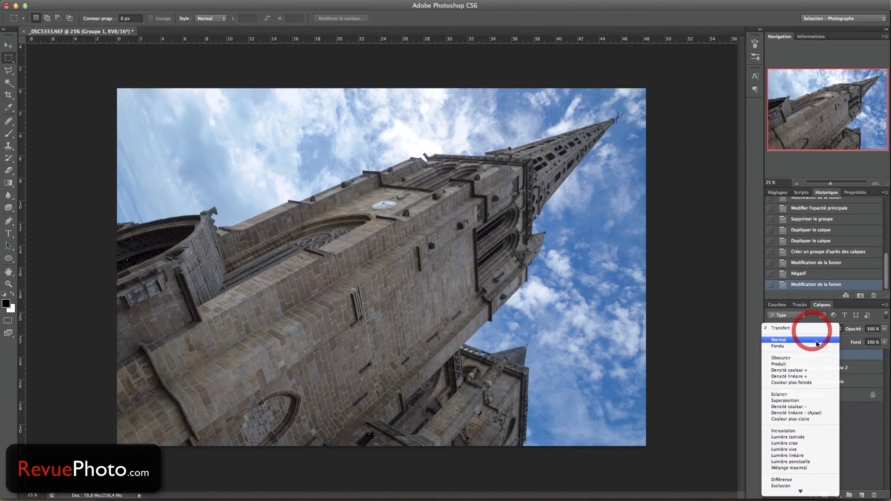
pyautogui.click(799, 432)
pyautogui.click(857, 367)
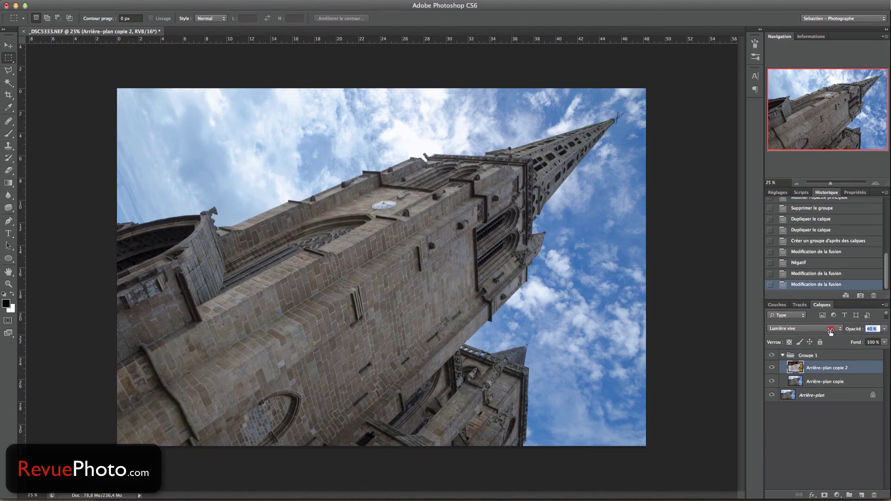
pyautogui.moveTo(830, 329)
pyautogui.mouseDown()
pyautogui.moveTo(818, 331)
pyautogui.moveTo(875, 331)
pyautogui.moveTo(835, 330)
pyautogui.moveTo(866, 330)
pyautogui.moveTo(847, 330)
pyautogui.mouseUp()
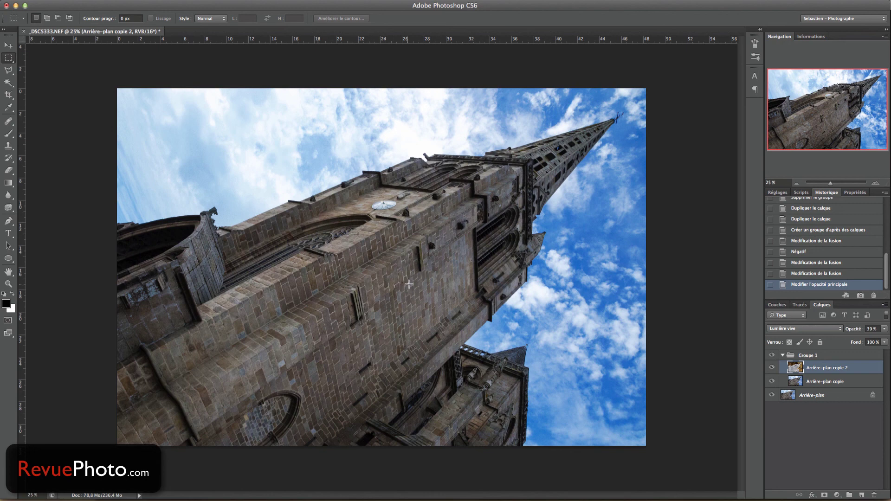
# Compare the image with the Arrière-plan copie 2 layer and the whole Groupe 1 hidden and shown.
pyautogui.click(772, 368)
pyautogui.click(772, 368)
pyautogui.click(772, 355)
pyautogui.click(771, 356)
pyautogui.click(772, 356)
pyautogui.click(772, 356)
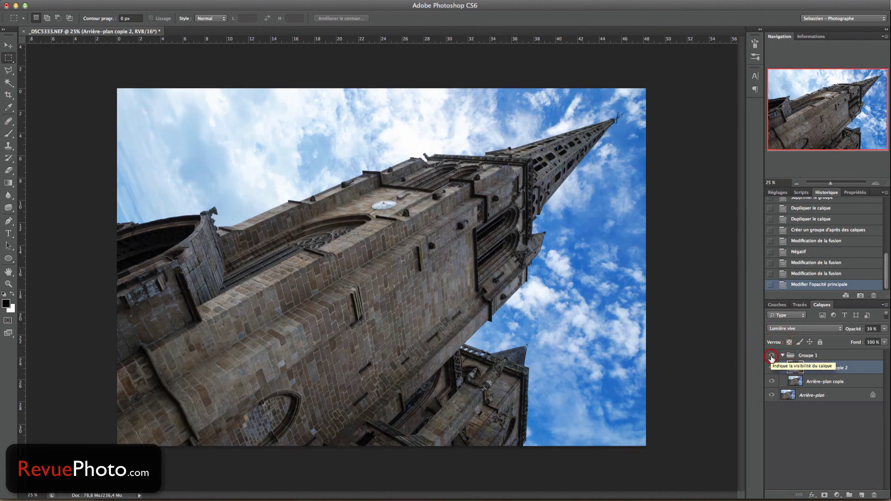
pyautogui.click(771, 356)
pyautogui.click(771, 356)
pyautogui.click(771, 356)
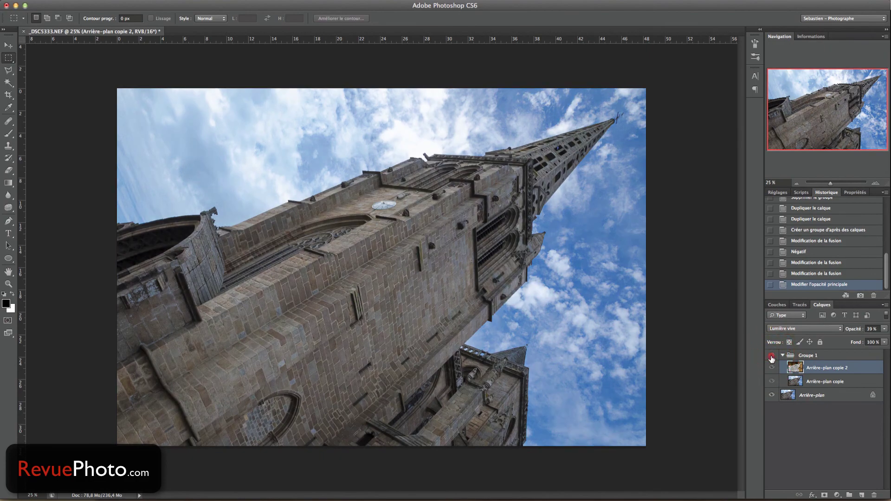